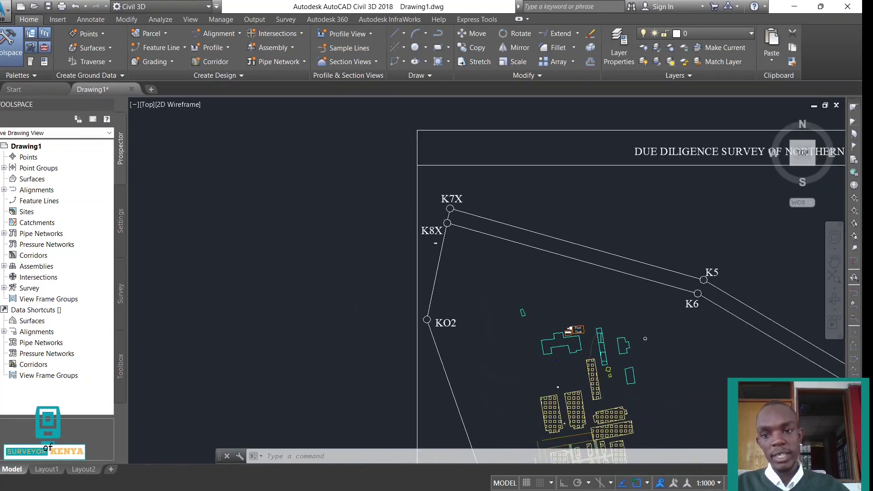
scroll(435, 242, "down", 2)
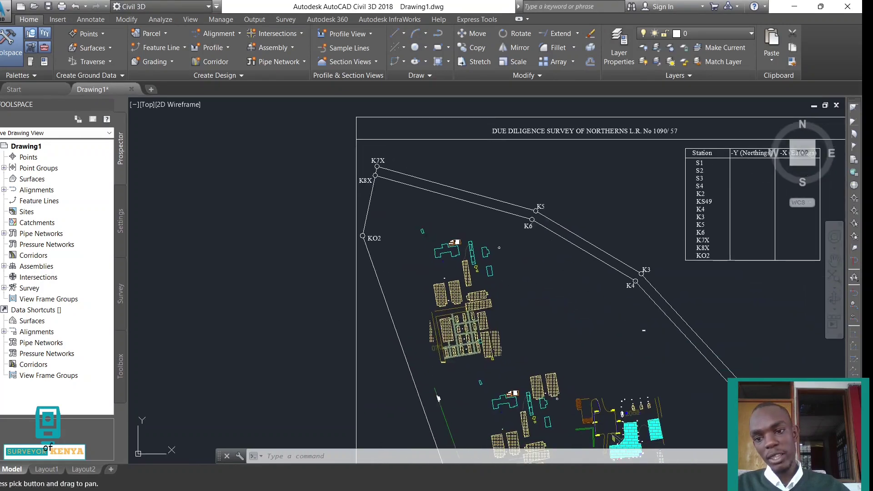
- Identify the coordinates of the K7X station and read them in the expanded command history
mouse_move(685, 351)
middle_mouse_down()
mouse_move(610, 322)
mouse_move(349, 254)
middle_mouse_up()
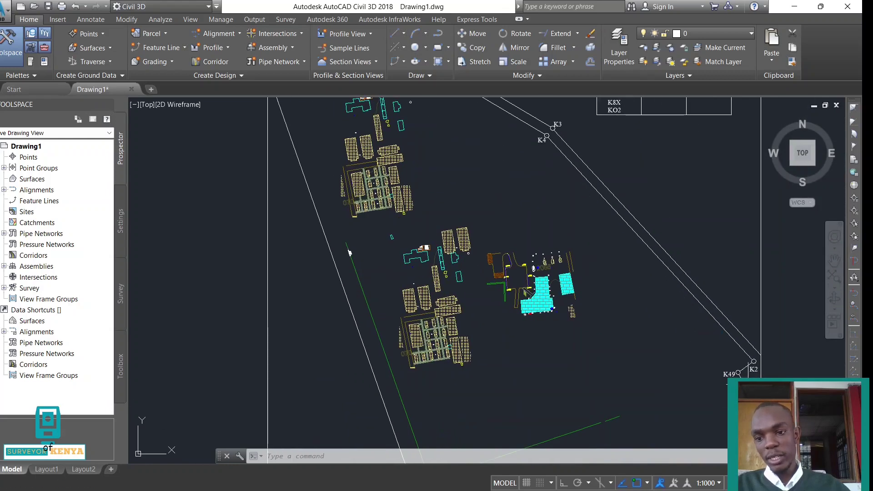
scroll(709, 338, "down", 2)
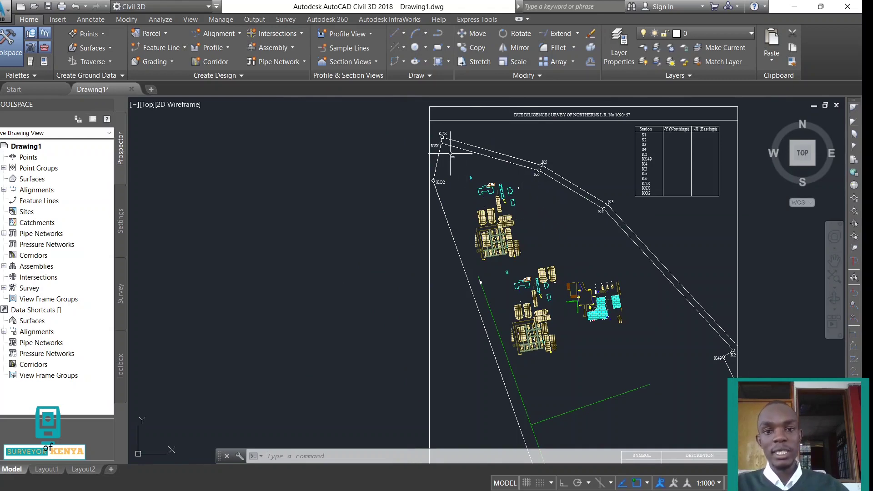
scroll(453, 137, "up", 3)
type("I")
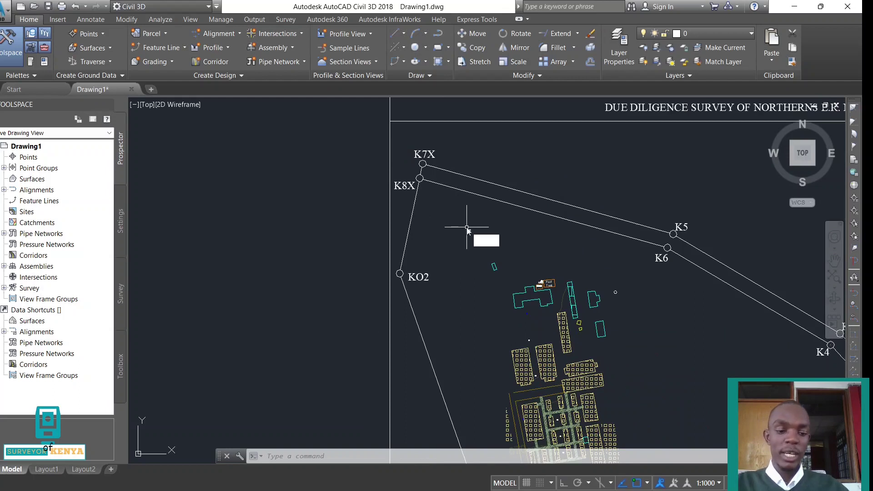
type("D")
key("Return")
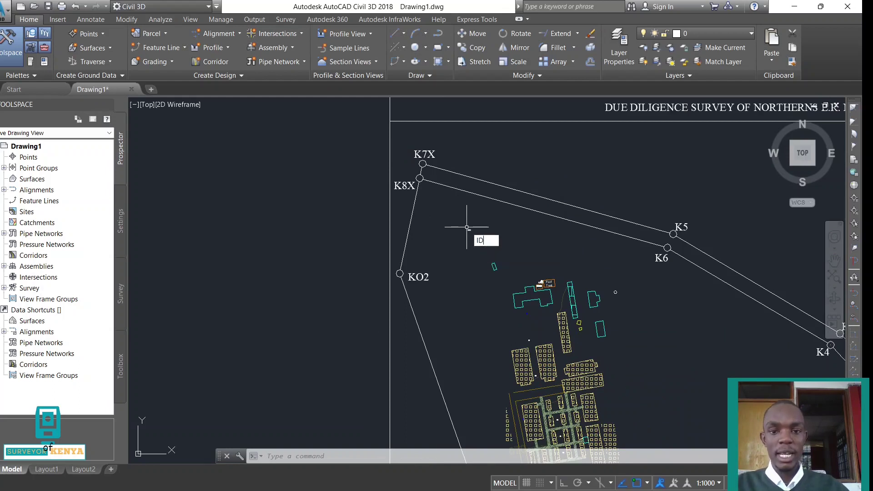
scroll(426, 171, "up", 2)
scroll(421, 164, "up", 2)
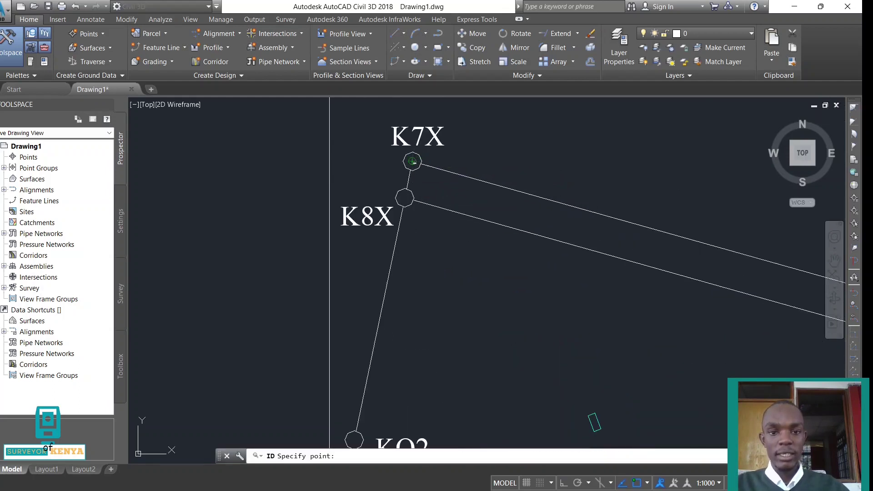
left_click(412, 161)
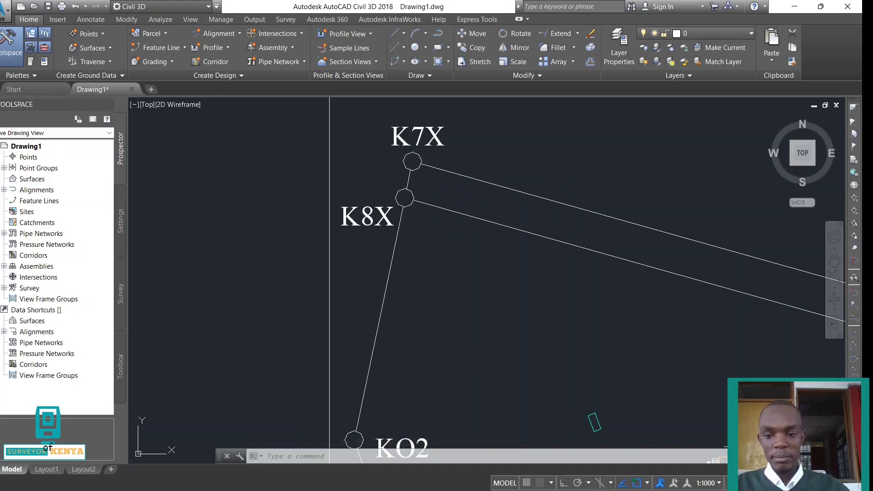
key("F2")
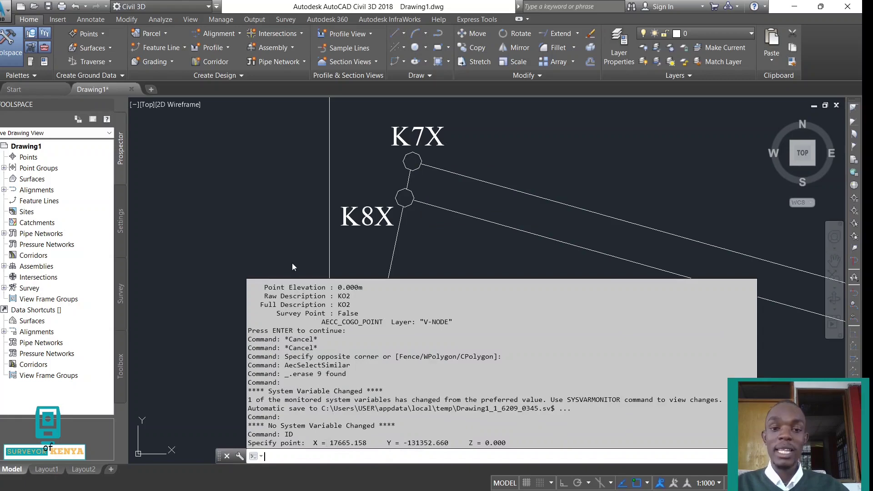
key("F2")
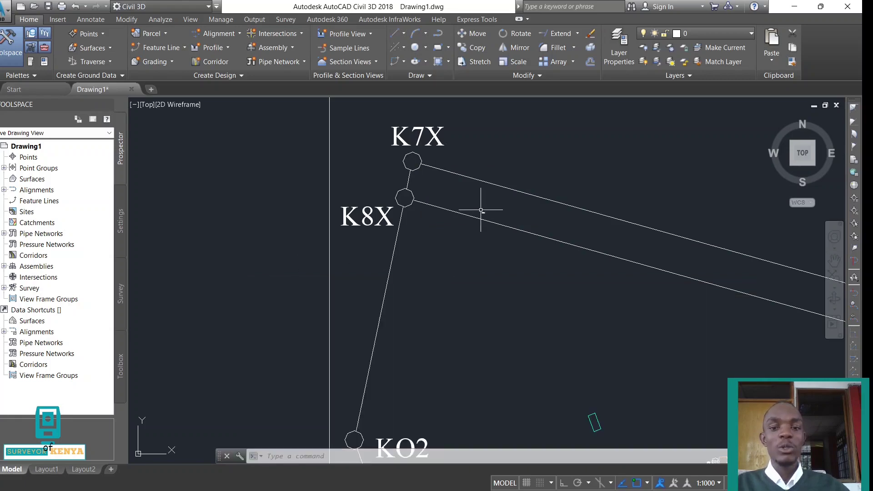
scroll(482, 211, "down", 3)
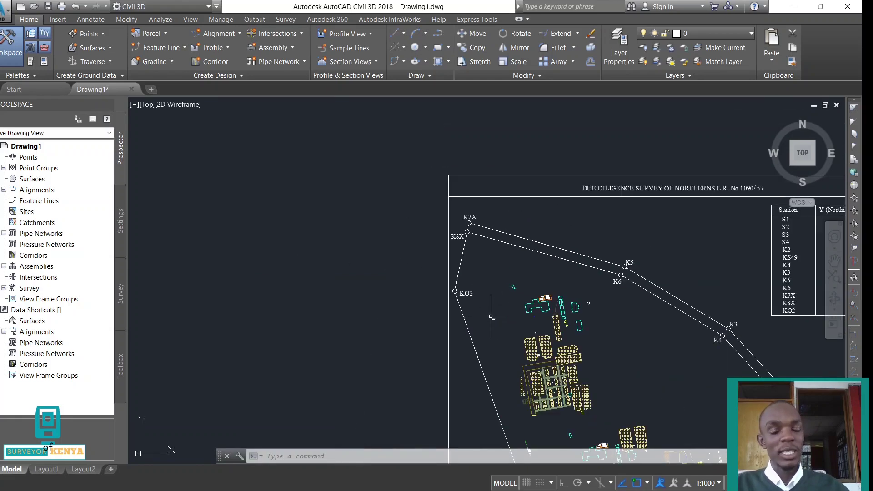
scroll(485, 272, "up", 2)
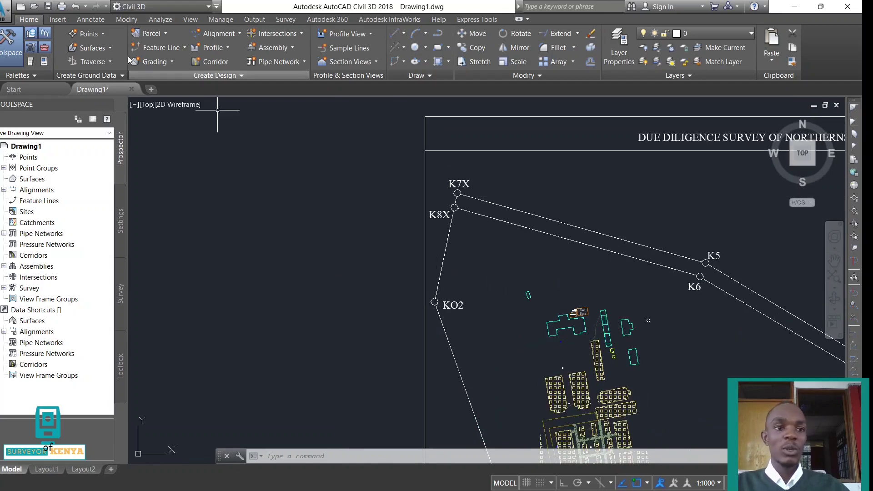
- Start manual point creation from Points > Create Points - Miscellaneous
left_click(93, 36)
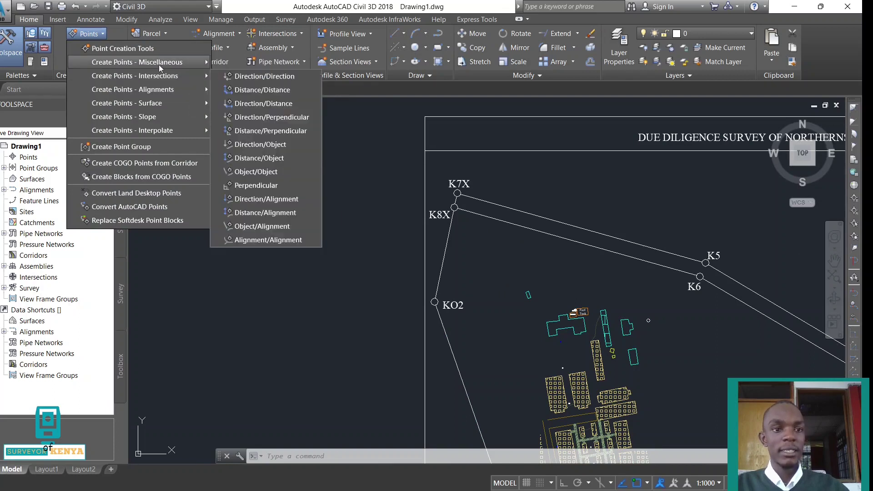
mouse_move(137, 61)
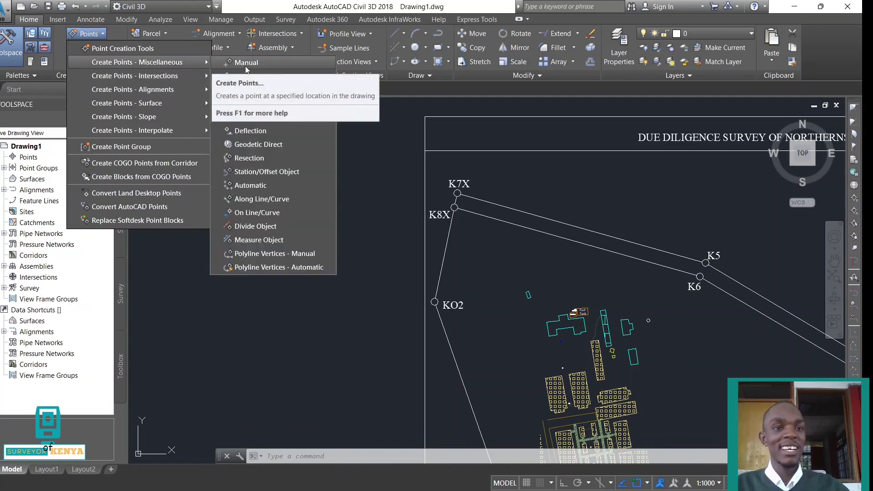
left_click(245, 64)
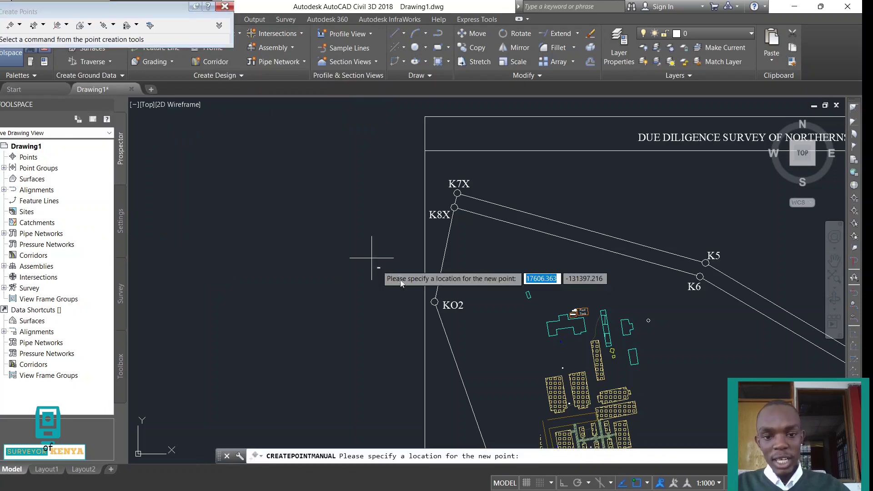
scroll(431, 302, "up", 5)
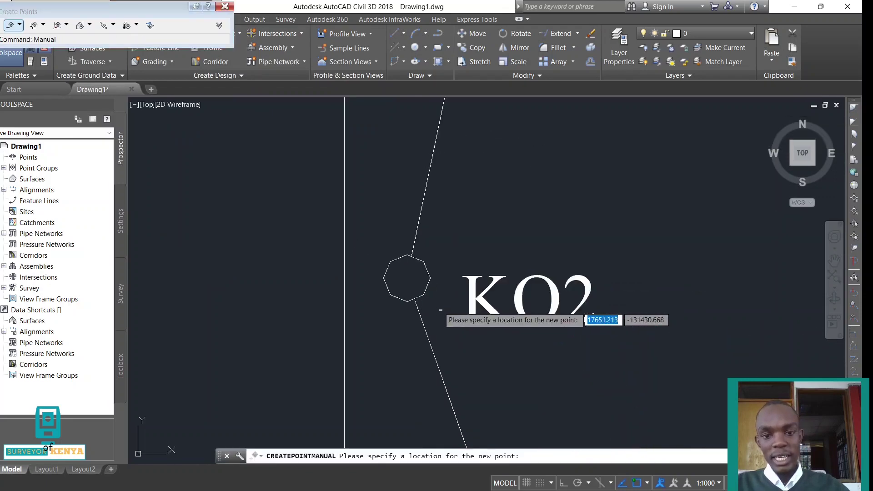
scroll(402, 279, "down", 2)
scroll(403, 280, "down", 3)
- Place a COGO point on station KO2 with description KO2, then pick the K8X station
left_click(407, 279)
type("KO2")
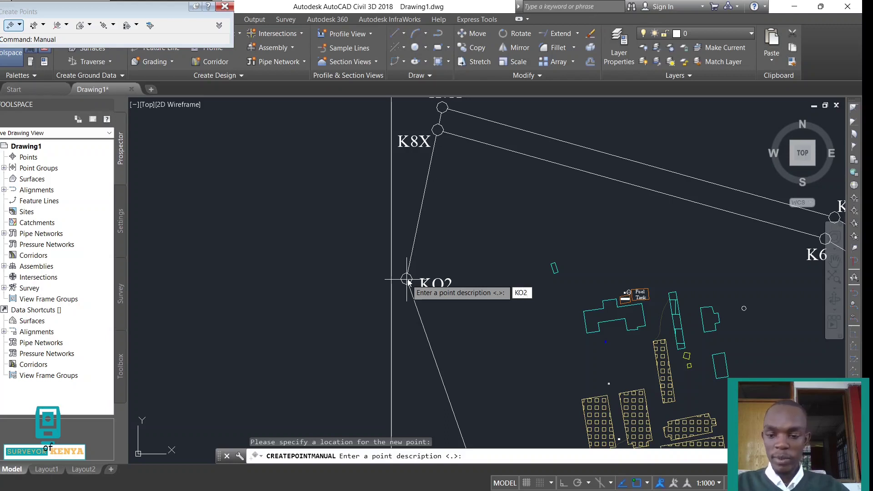
key("Return")
key("Return")
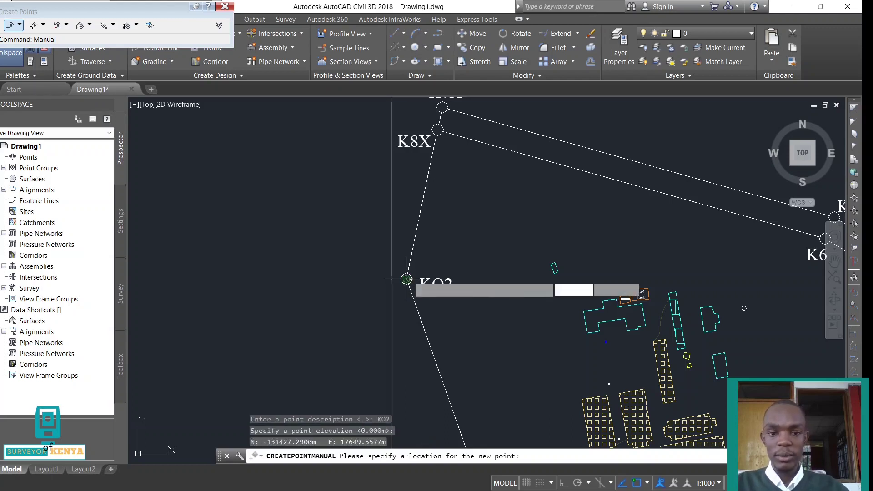
scroll(407, 280, "up", 5)
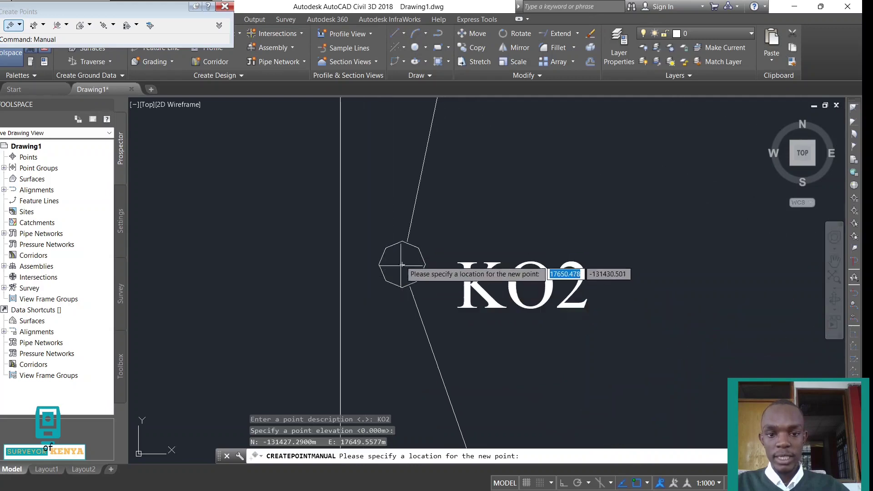
scroll(401, 260, "down", 3)
scroll(434, 186, "down", 5)
scroll(427, 215, "up", 3)
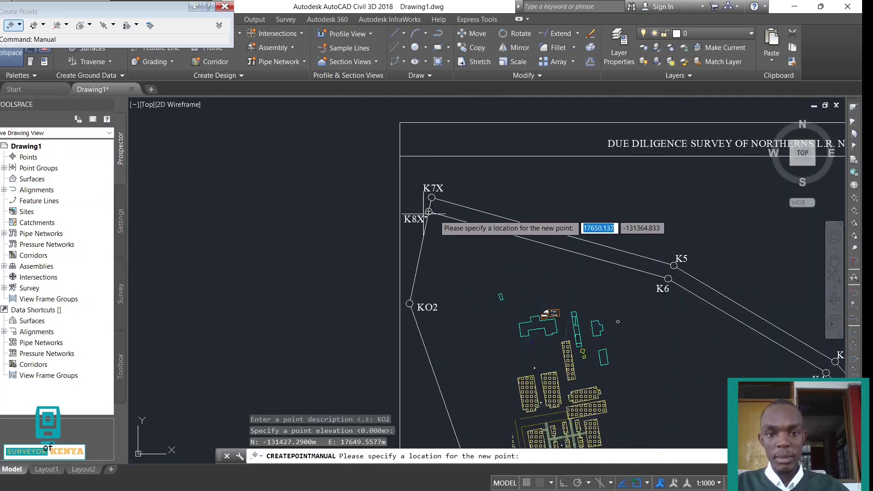
scroll(420, 204, "up", 3)
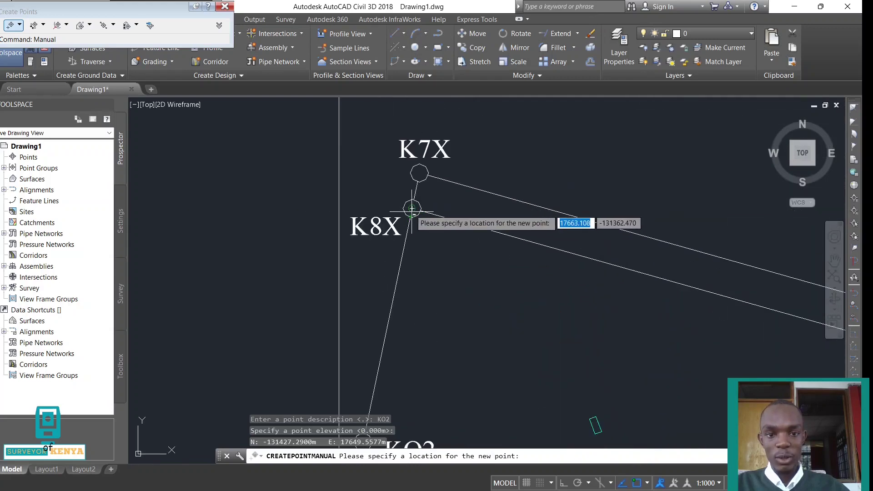
left_click(412, 209)
type("K")
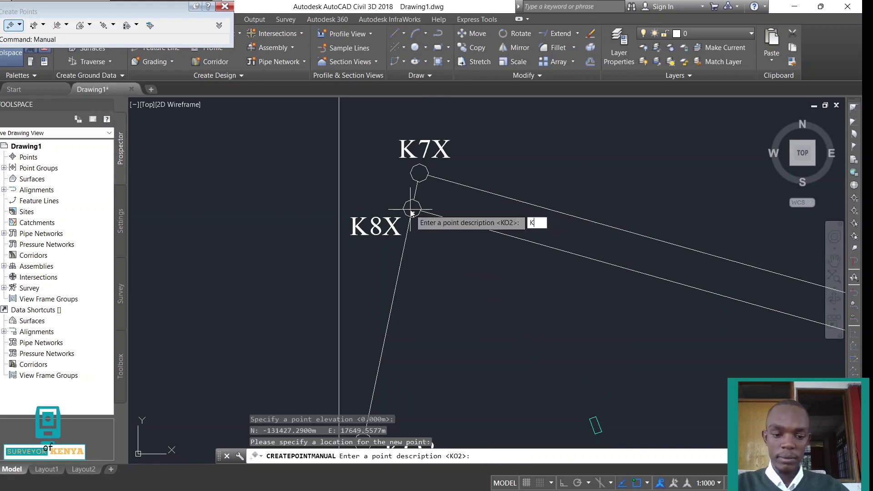
type("8X")
- Place COGO points on stations K8X, K7X, K6X and K5 with their names and default elevations
key("Return")
key("Return")
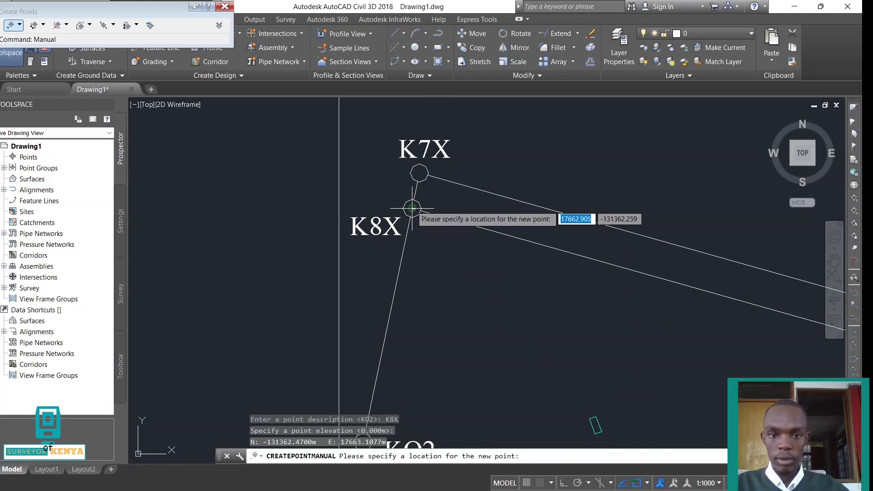
left_click(419, 173)
key("Return")
key("Return")
scroll(436, 249, "down", 3)
scroll(580, 290, "up", 3)
scroll(604, 237, "up", 3)
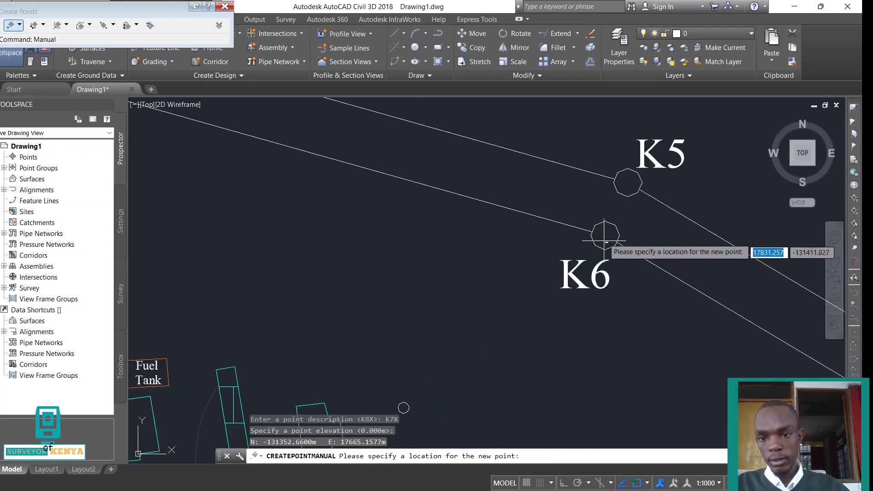
left_click(605, 237)
type("K6")
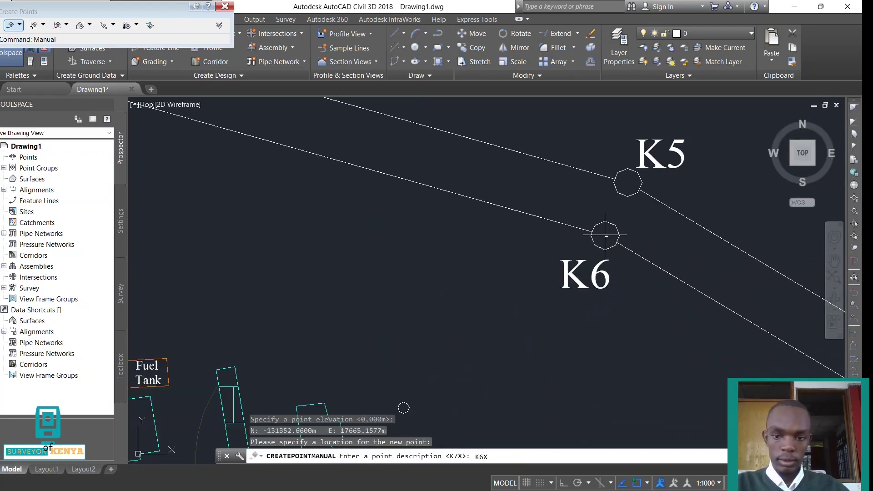
type("X")
key("Return")
key("Return")
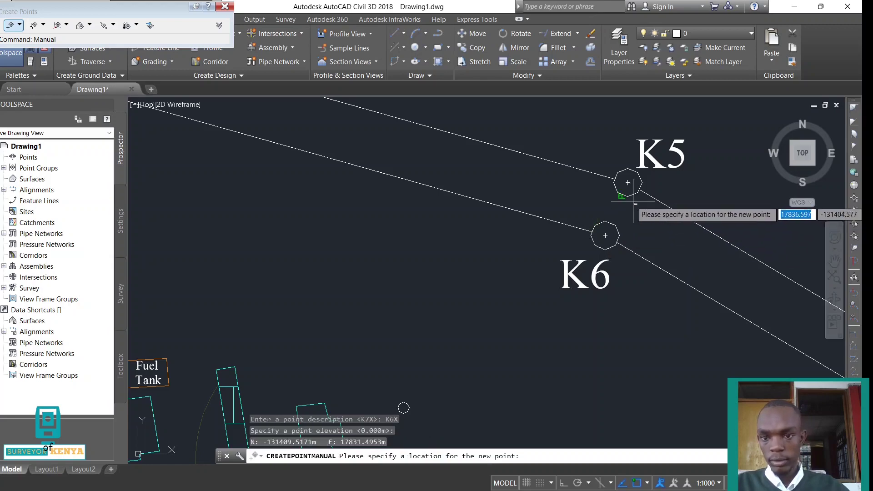
left_click(628, 183)
type("K5")
key("Return")
key("Return")
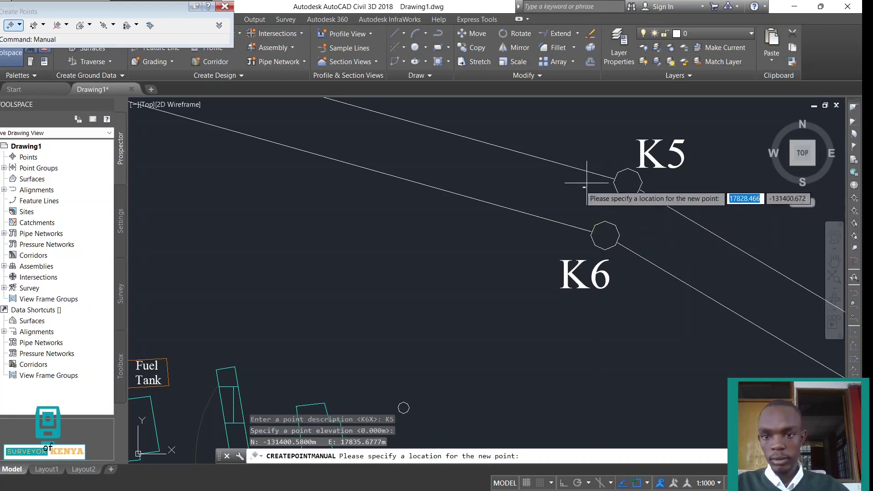
scroll(586, 185, "down", 3)
scroll(425, 241, "up", 2)
scroll(571, 250, "up", 2)
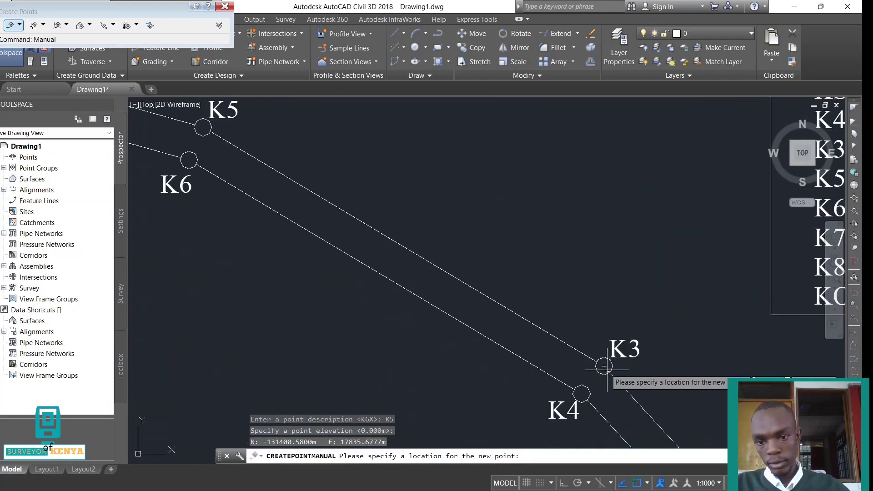
- Place COGO points on markers K3, K4, K2 and K49 with their names, then stop placing points
left_click(603, 366)
type("K3")
key("Return")
key("Return")
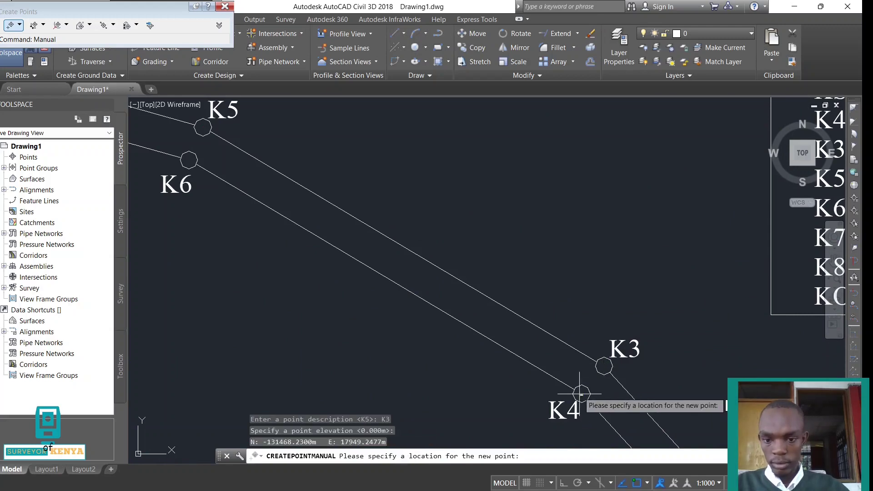
left_click(580, 393)
type("K4")
key("Return")
key("Return")
scroll(531, 287, "down", 3)
scroll(655, 410, "up", 2)
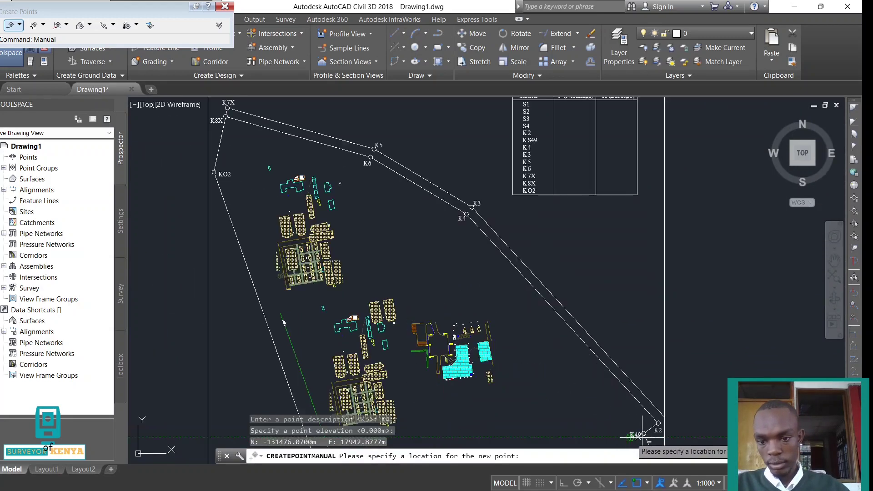
scroll(689, 341, "up", 2)
left_click(690, 331)
type("K")
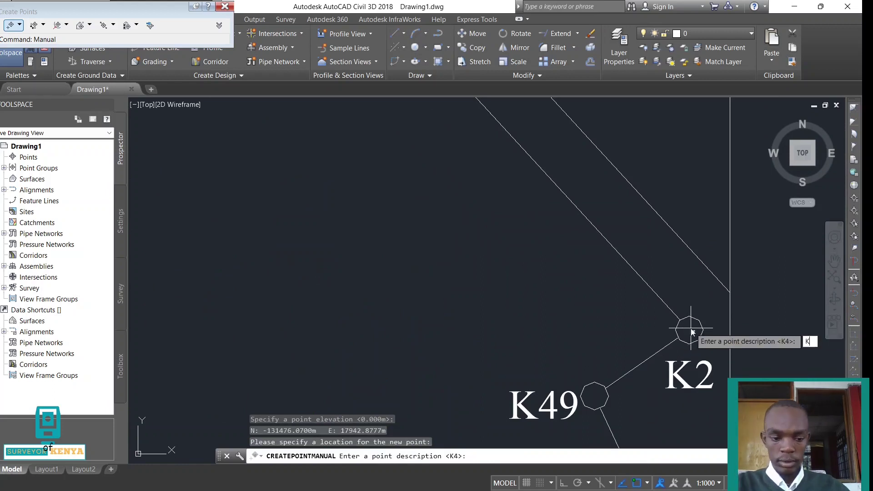
type("2")
key("Return")
key("Return")
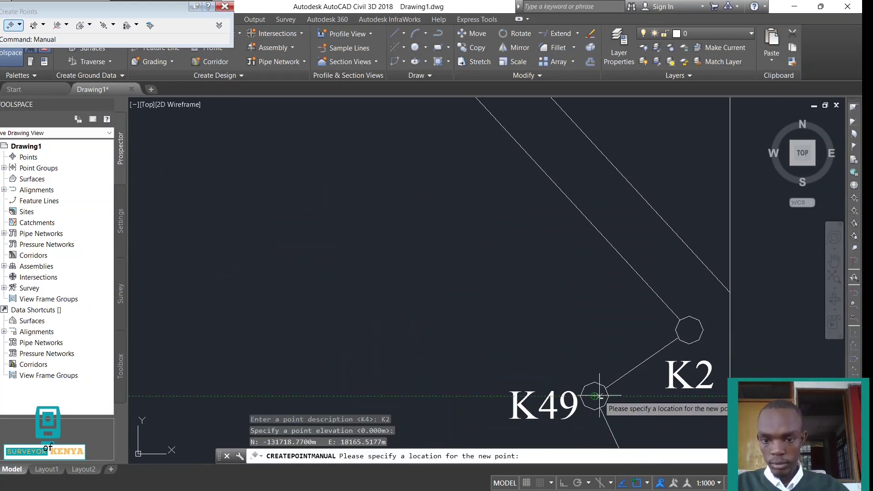
left_click(599, 395)
type("K49")
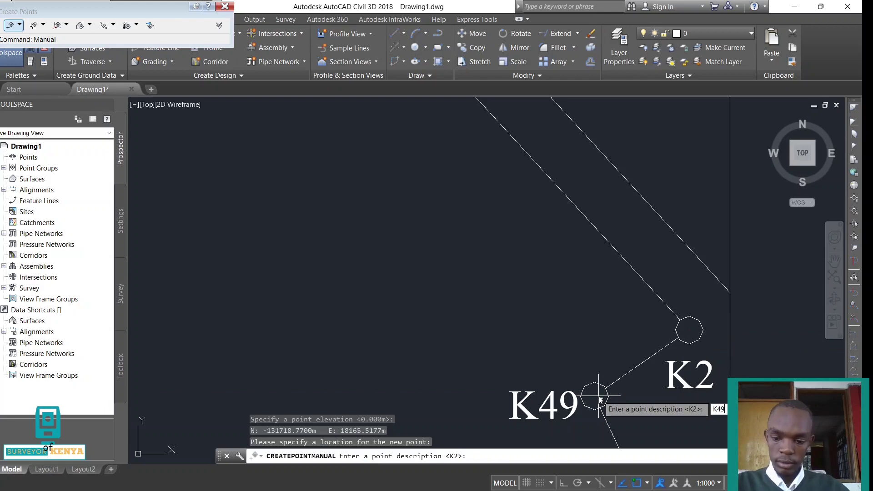
key("Return")
key("Return")
scroll(492, 273, "down", 5)
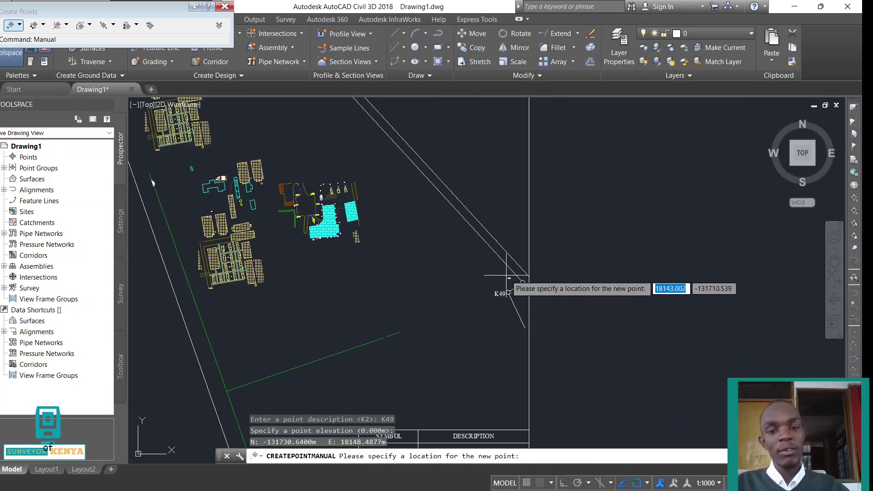
scroll(511, 287, "down", 2)
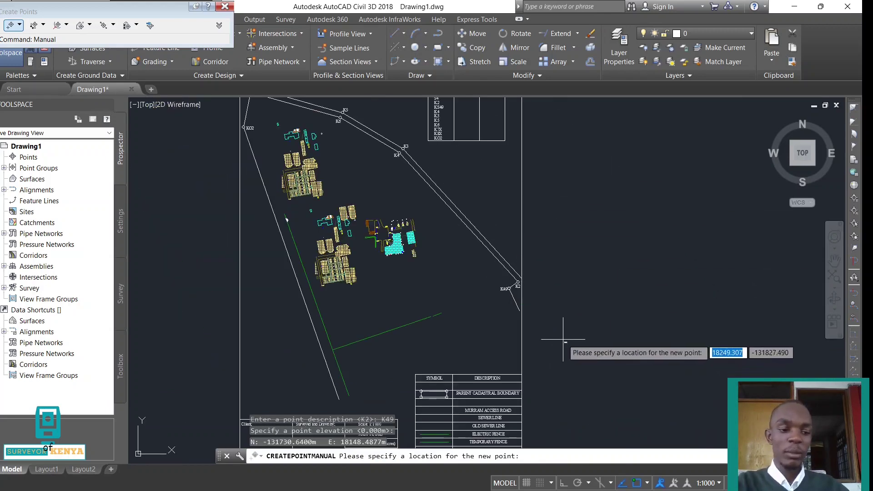
key("Escape")
key("Escape")
key("Escape")
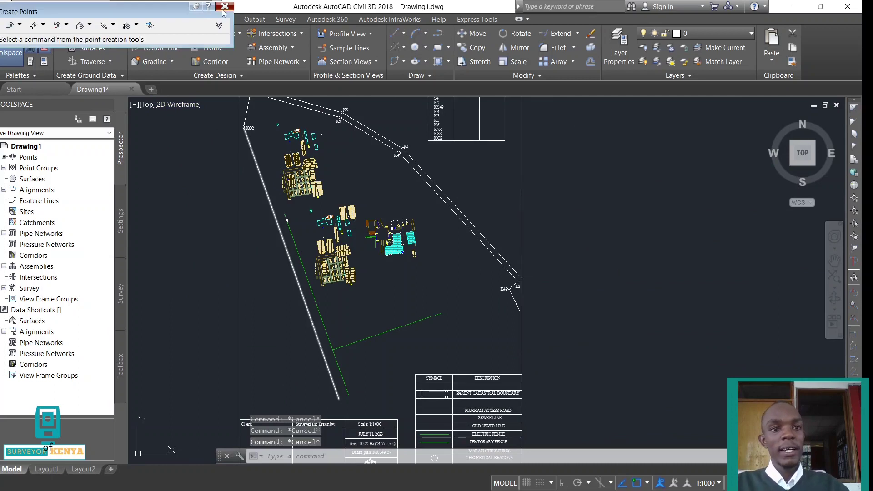
- Close the Create Points toolbar and bring up Export Points from the Output tab
left_click(224, 7)
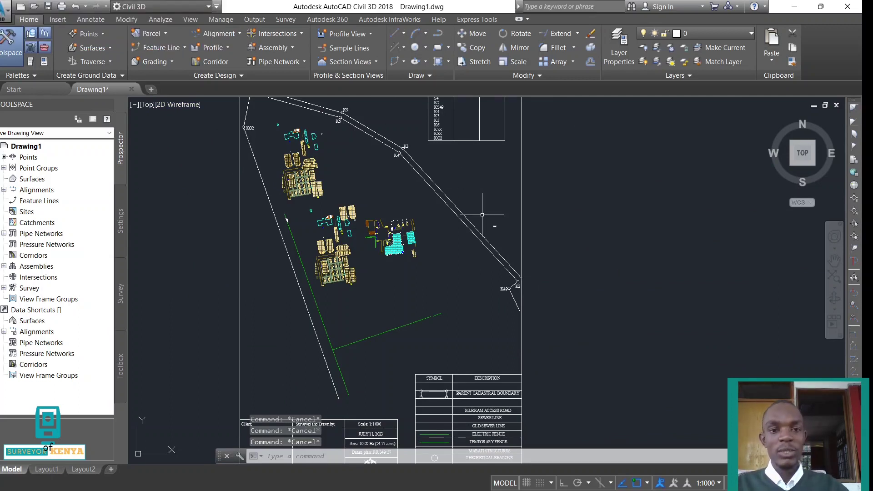
left_click(254, 19)
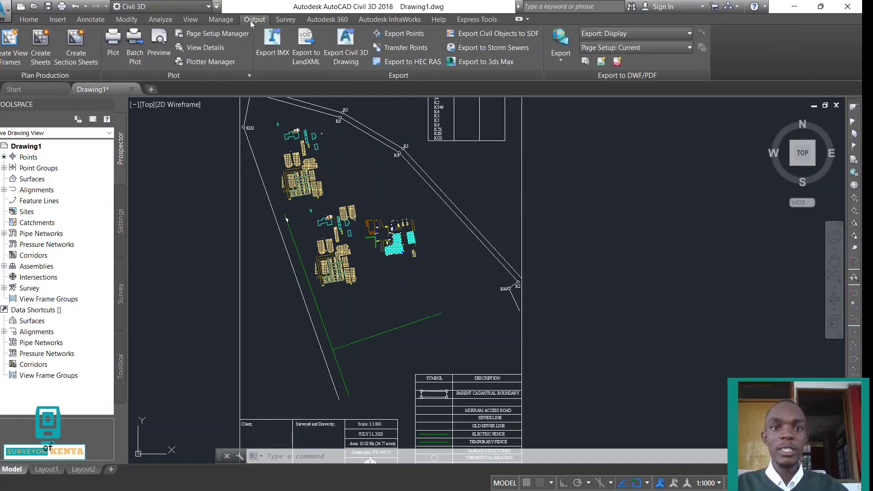
left_click(388, 35)
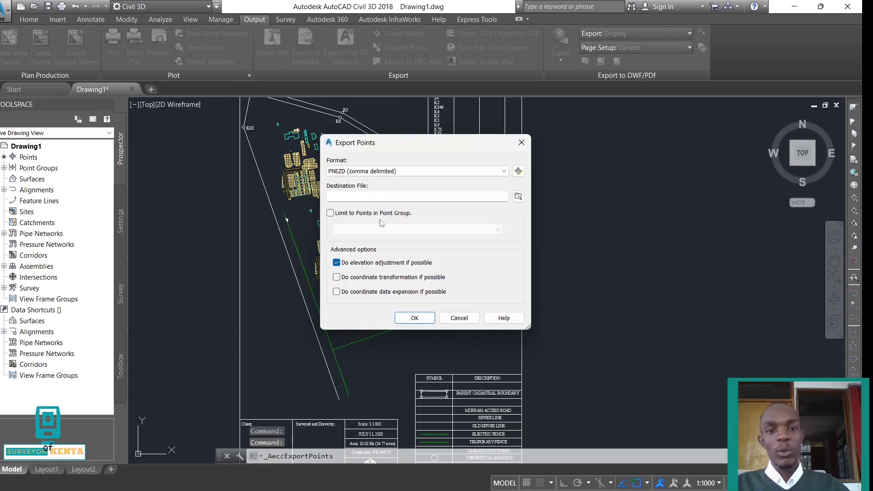
left_click(504, 171)
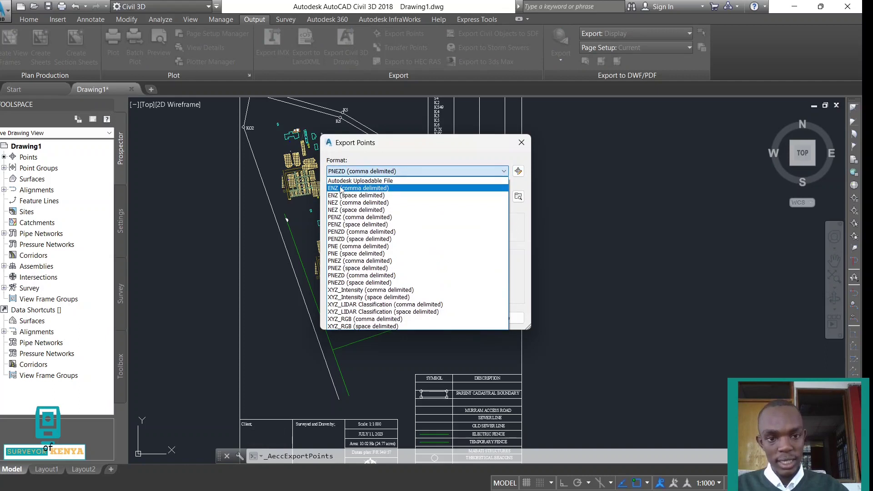
left_click(349, 276)
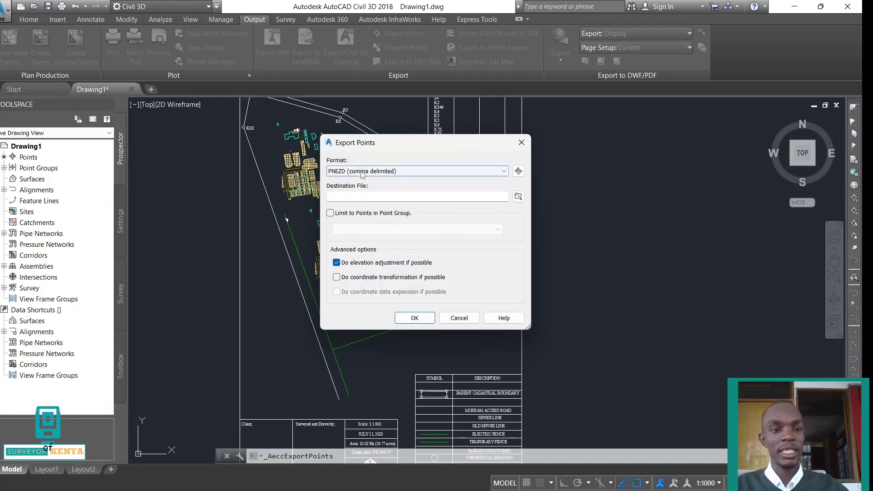
- Export the points in PNEZD format to EXPORTPOINTS.csv on the Desktop
left_click(519, 197)
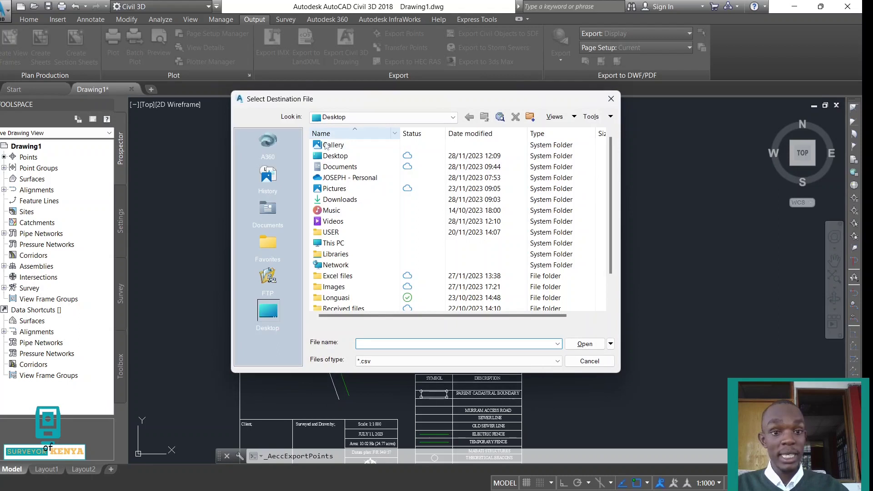
left_click(338, 156)
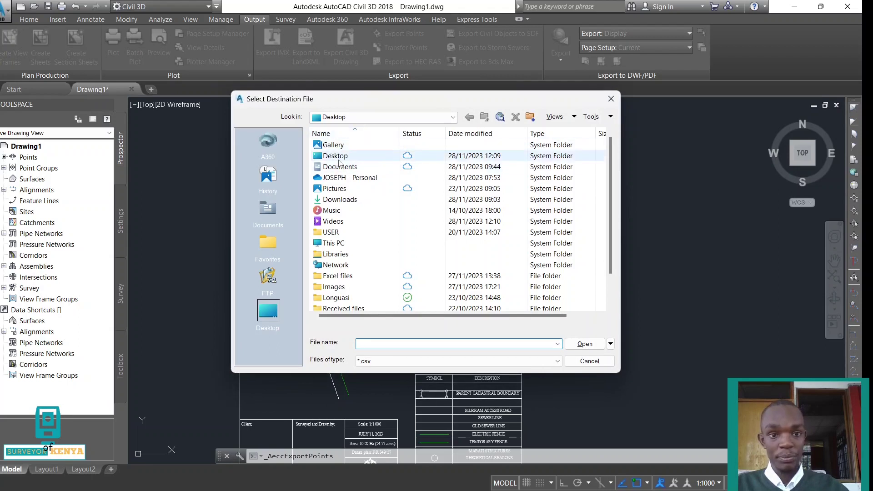
left_click(387, 342)
type("EXPORTPOINTS")
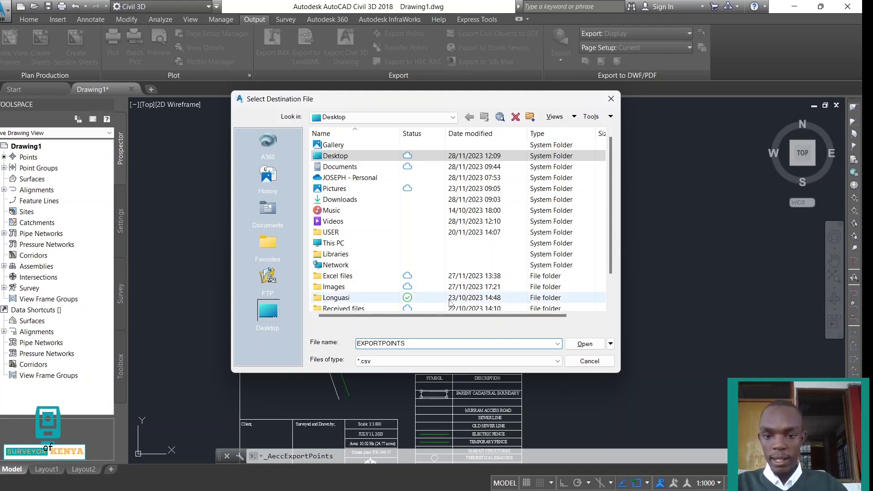
left_click(587, 345)
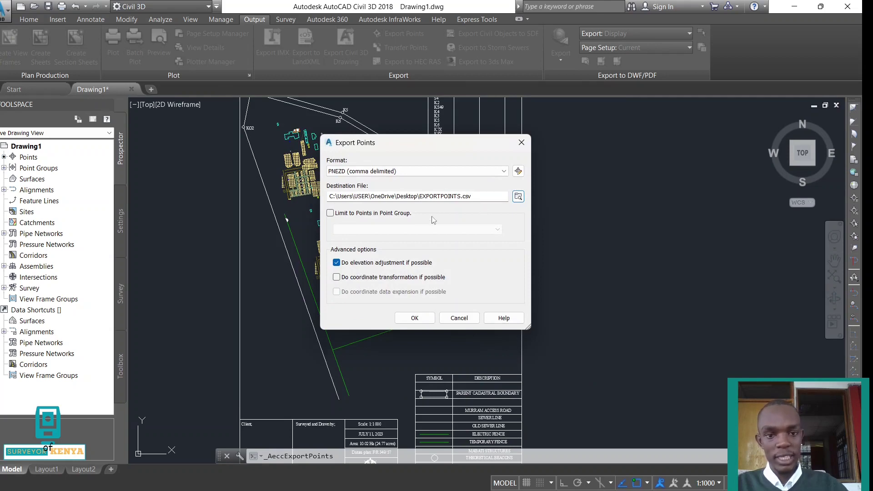
left_click(414, 318)
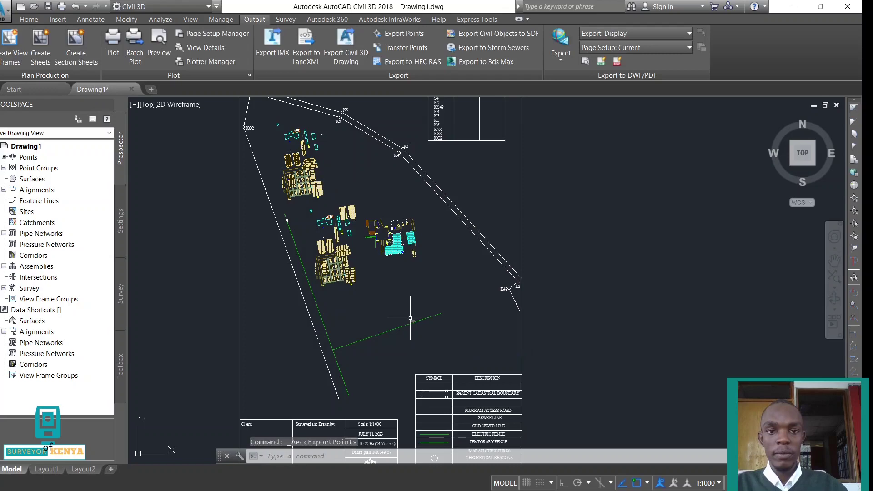
- Minimise Civil 3D to reveal the desktop with the exported file
left_click(793, 6)
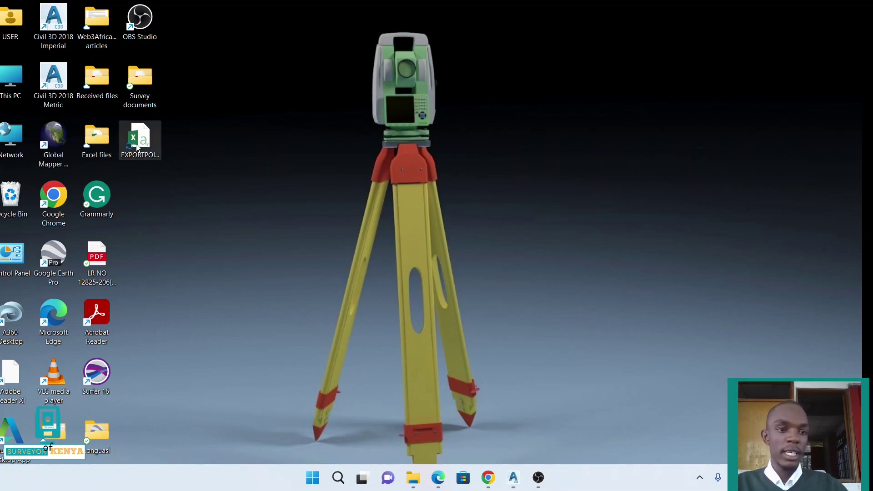
- In EXPORTPOINTS.csv, renumber the point IDs in column A as a series 1 to 9
left_click(137, 145)
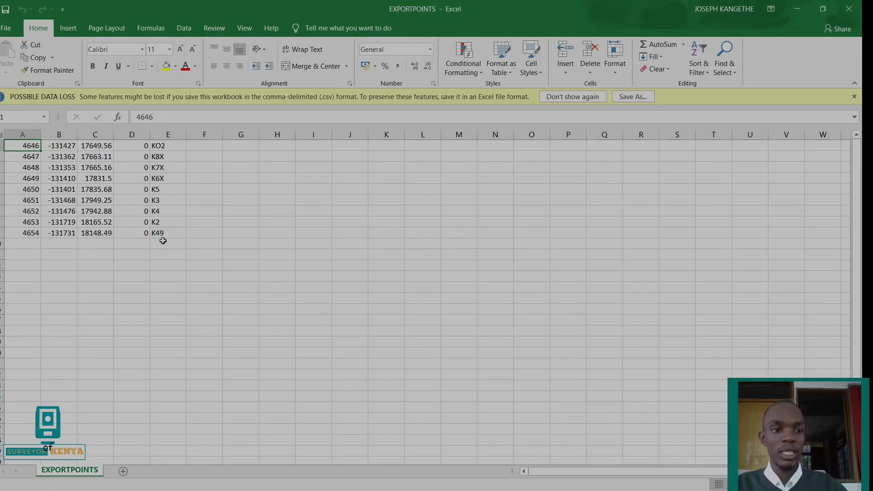
double_click(31, 147)
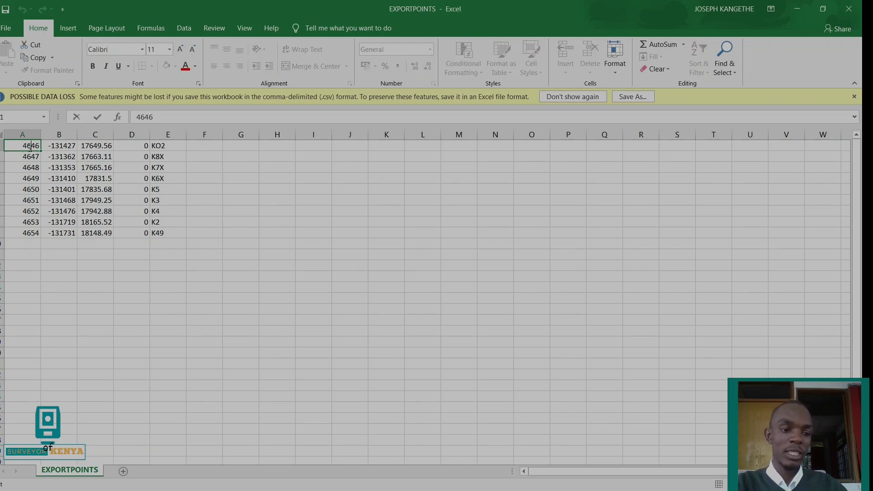
type("1")
key("Return")
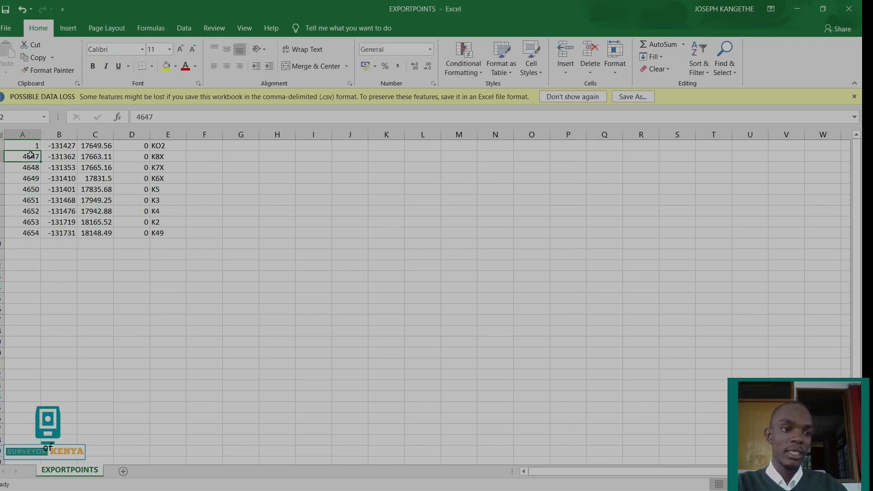
key("Delete")
key("Up")
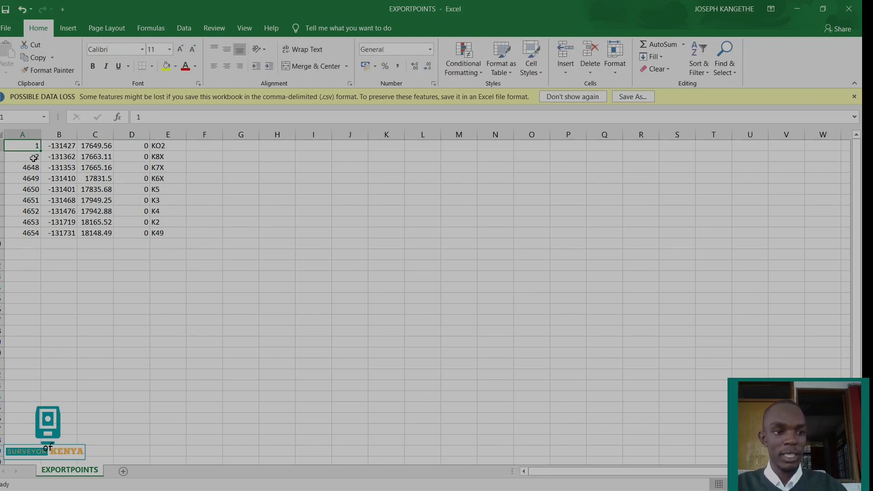
left_click(33, 157, "shift")
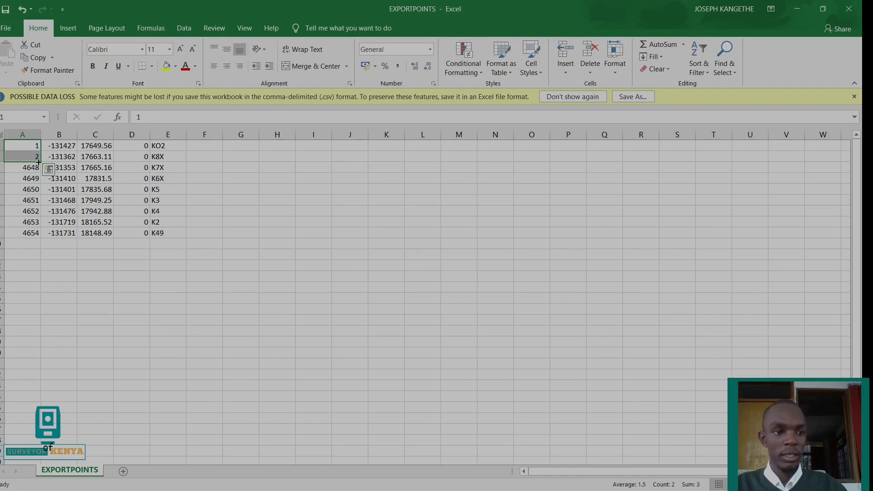
left_click_drag(39, 160, 42, 184)
left_click_drag(41, 228, 42, 239)
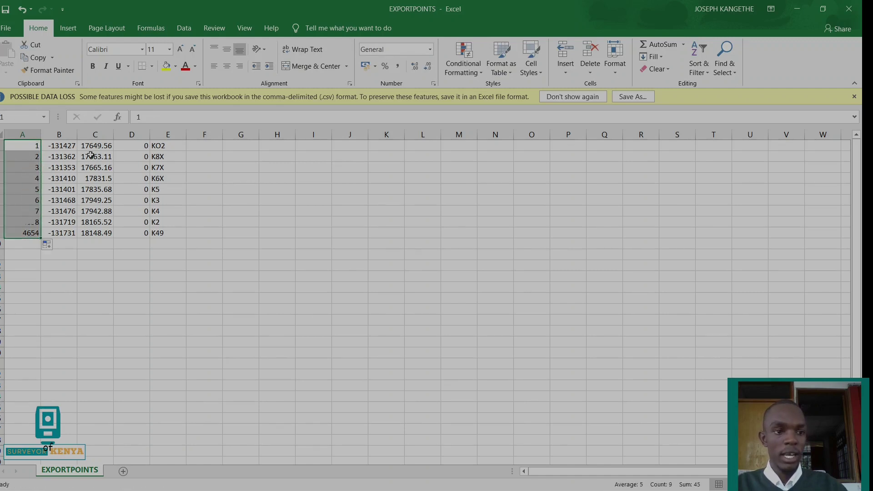
- Widen column B to show full northings, then minimise Excel to the desktop
double_click(79, 136)
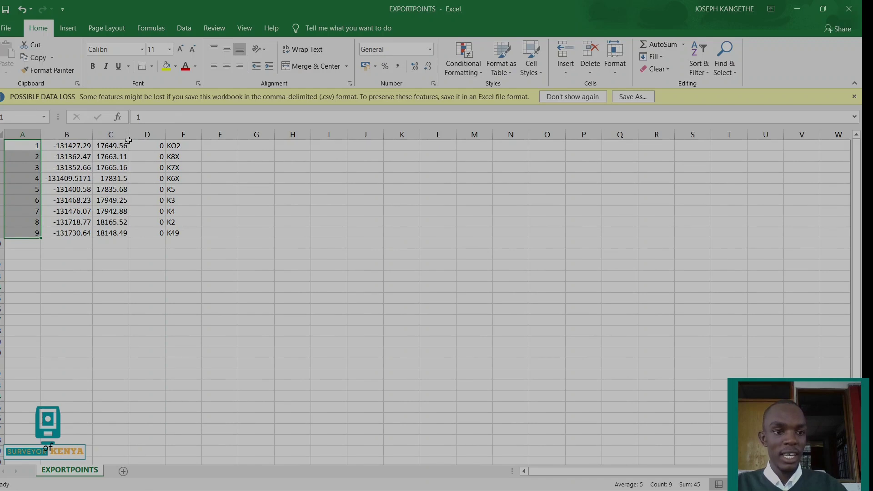
left_click(125, 143)
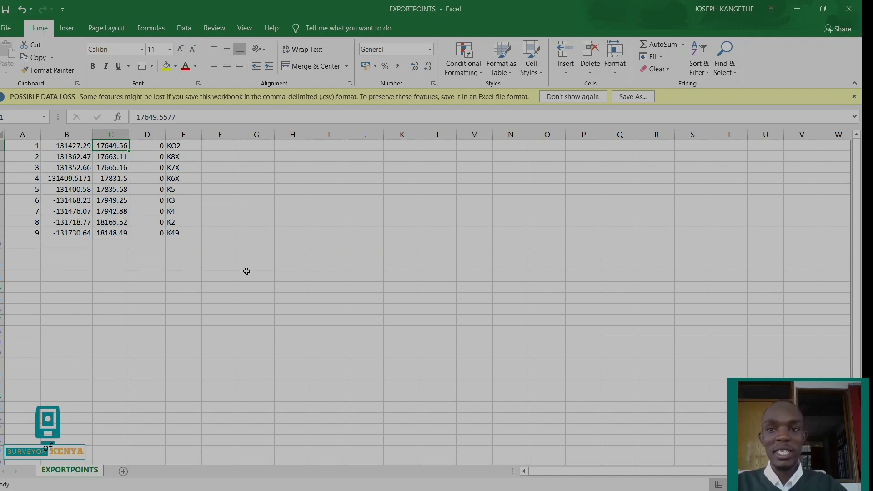
left_click(794, 11)
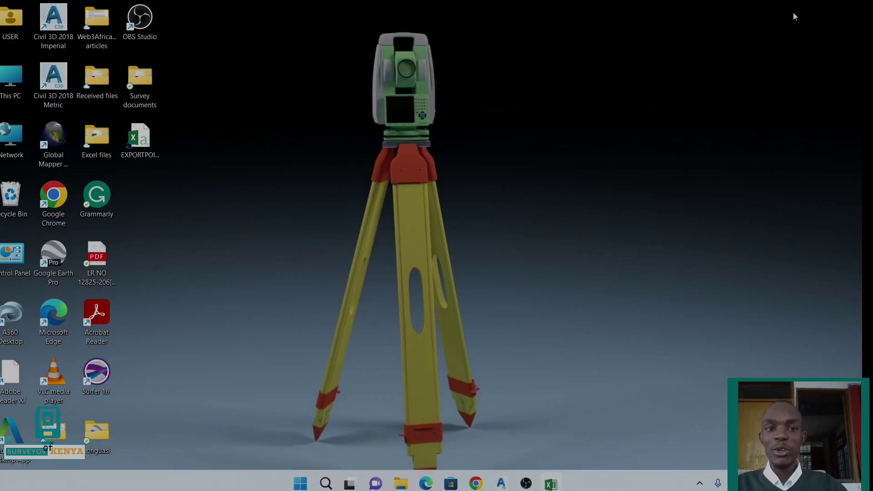